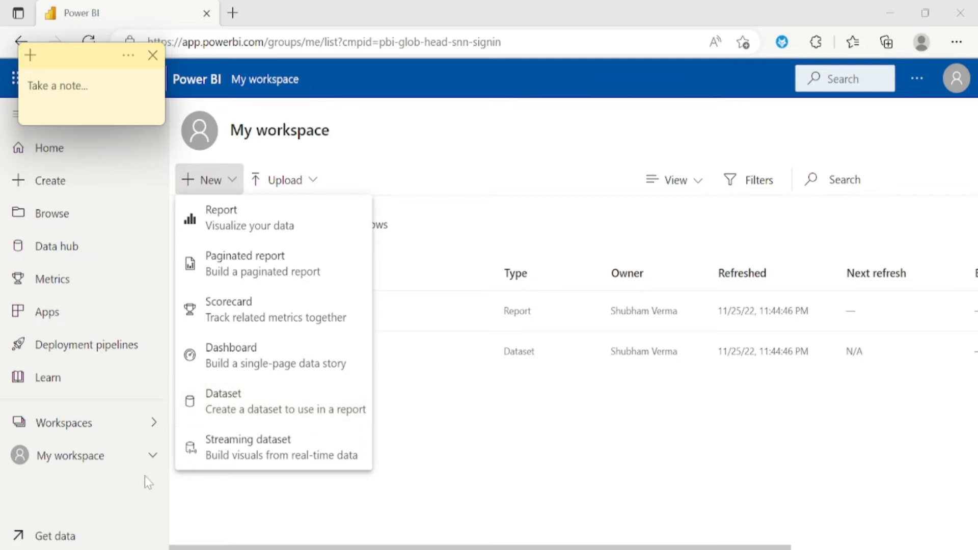
Step: Open the last workspace in the workspace list and start a new dataflow that defines new tables
click(127, 428)
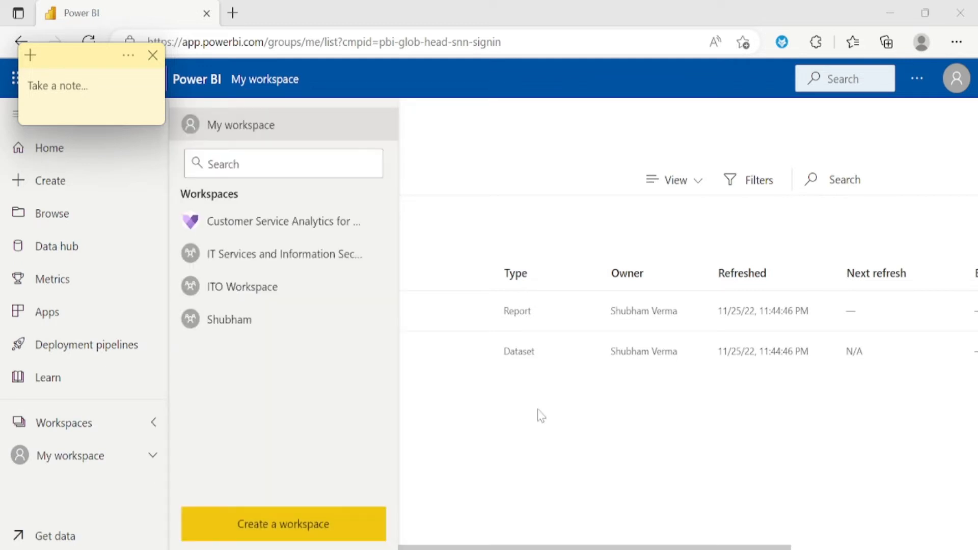
click(260, 325)
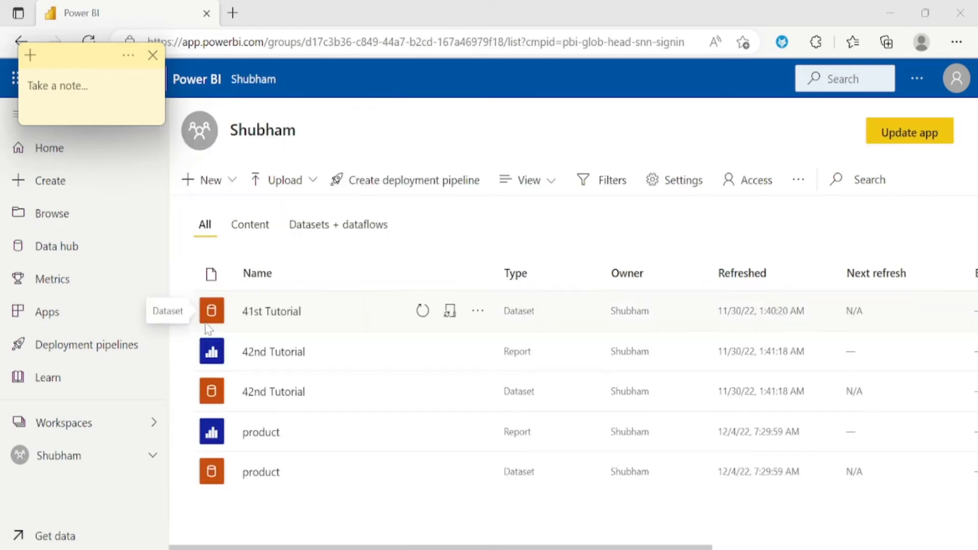
click(211, 183)
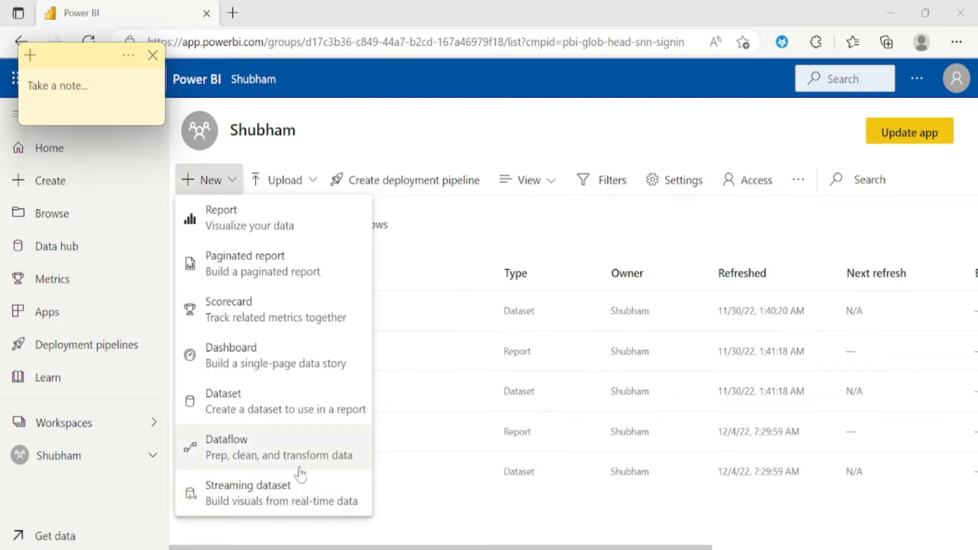
click(262, 455)
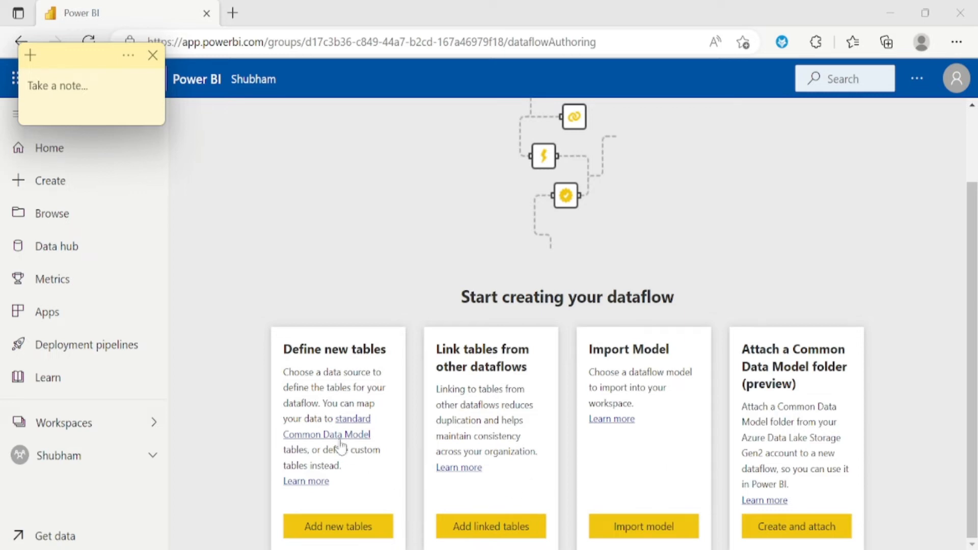
click(343, 530)
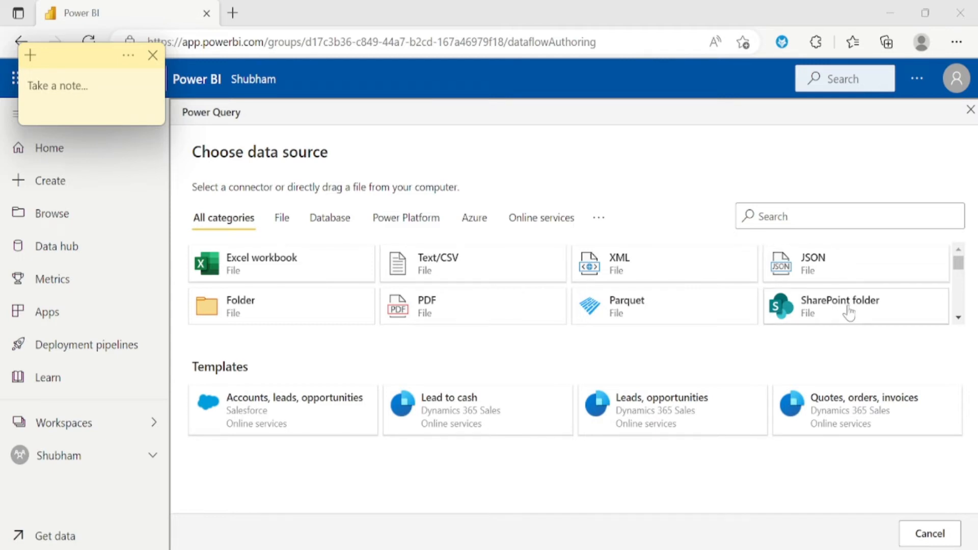
Step: Look through the database connectors and choose Excel workbook from all categories as the dataflow's data source
click(338, 227)
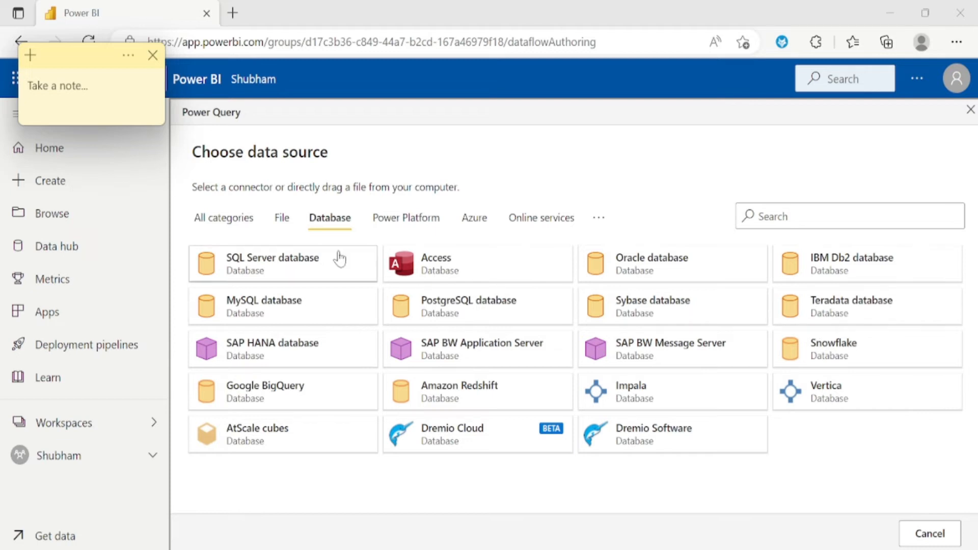
click(228, 223)
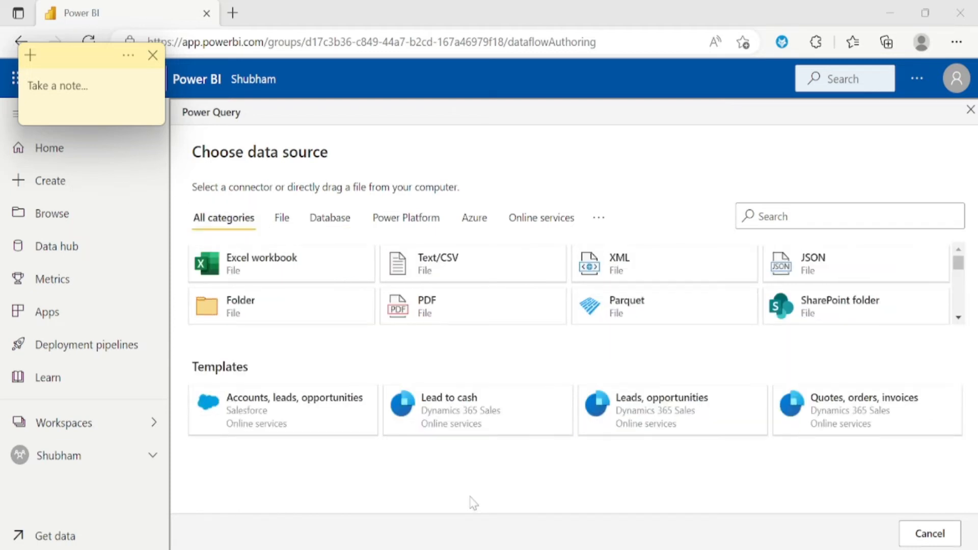
click(270, 266)
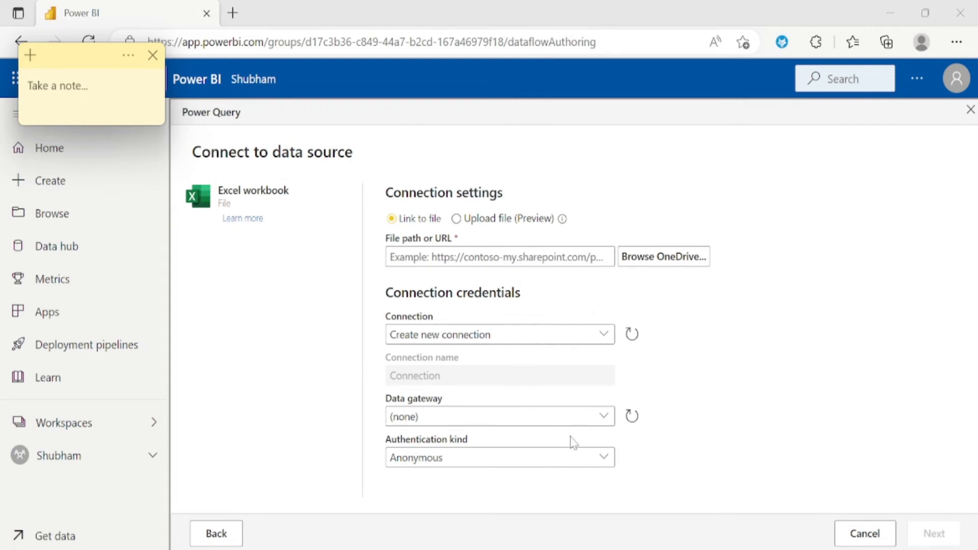
Step: Copy the path of the desktop folder "New folder (2)" from File Explorer and enter it as the Excel workbook's file path
click(890, 13)
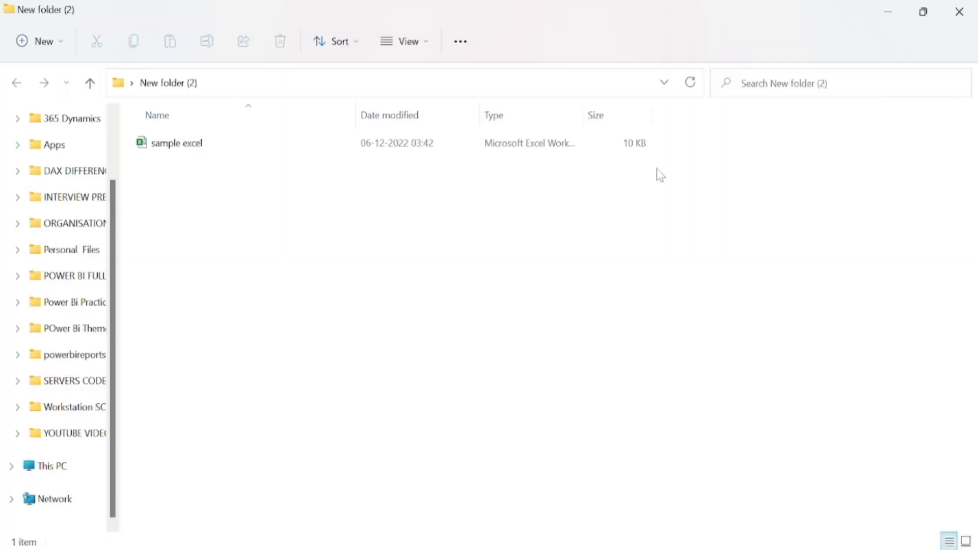
click(664, 83)
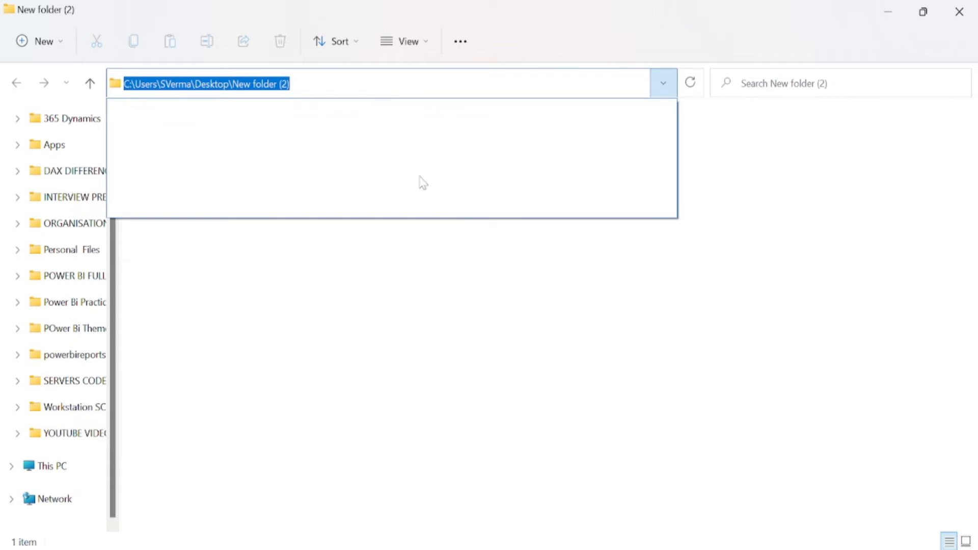
click(429, 549)
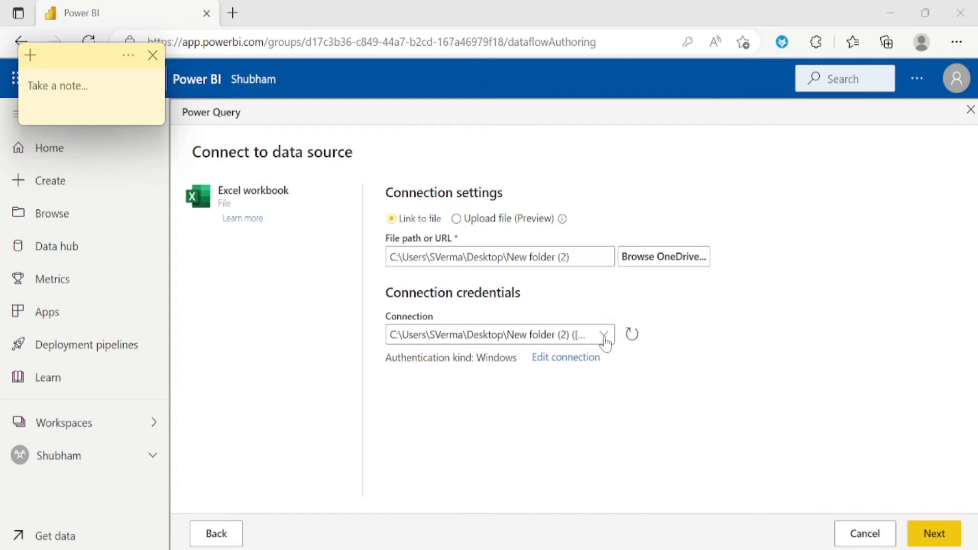
Step: Create a new connection through the on-premises data gateway using Windows authentication, enter the username and account password, and continue to the data selection
click(605, 338)
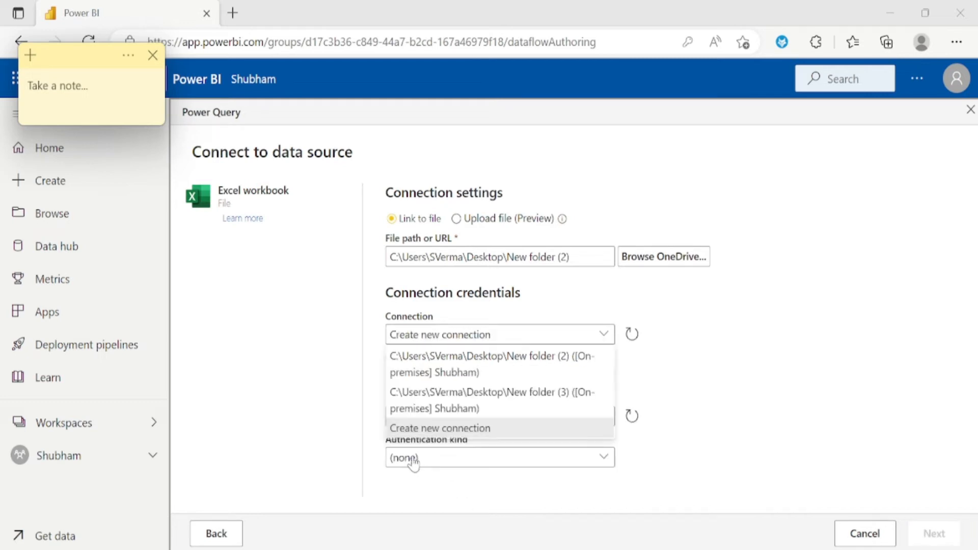
click(442, 431)
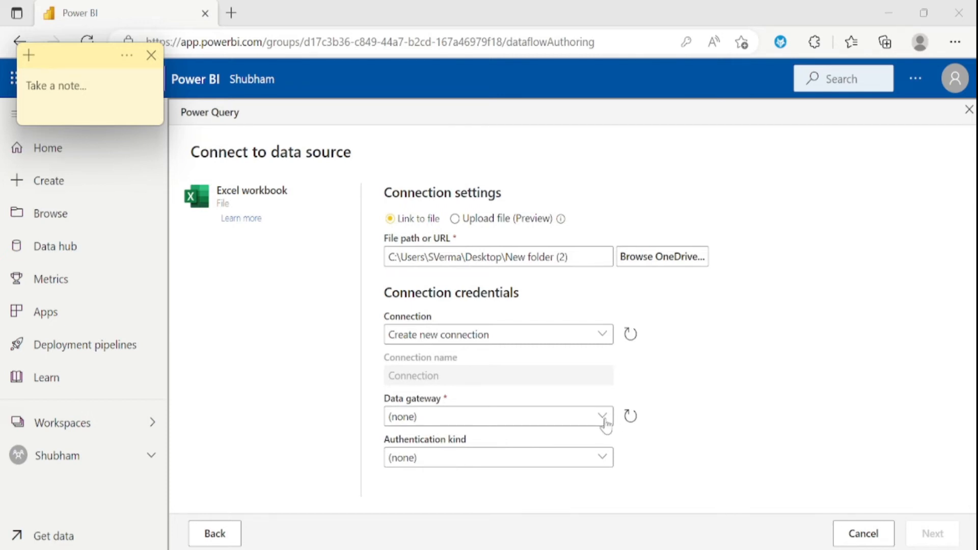
click(603, 418)
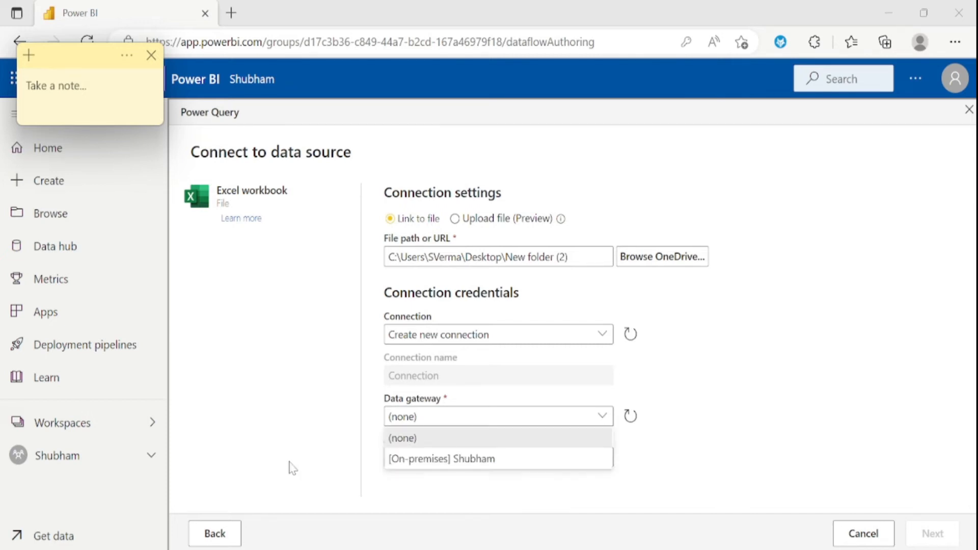
click(488, 461)
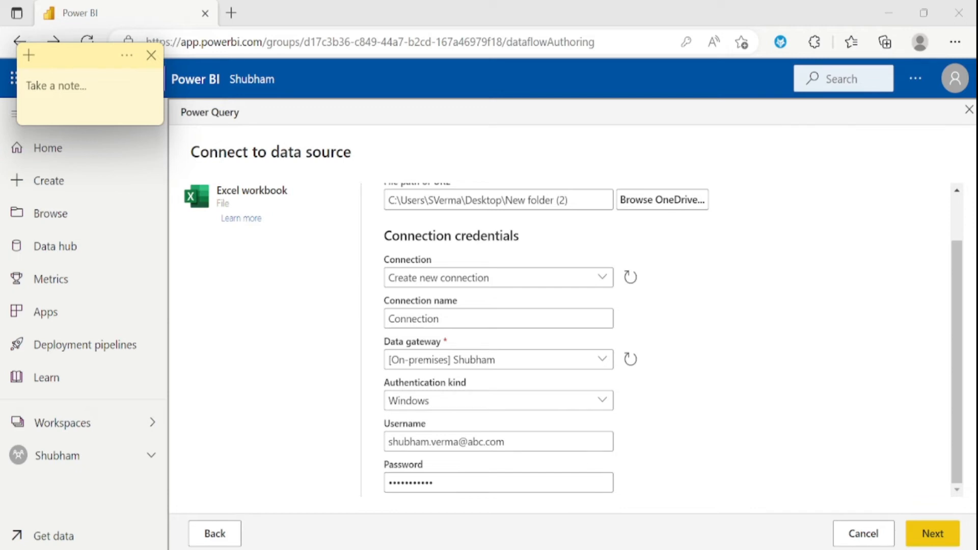
click(940, 536)
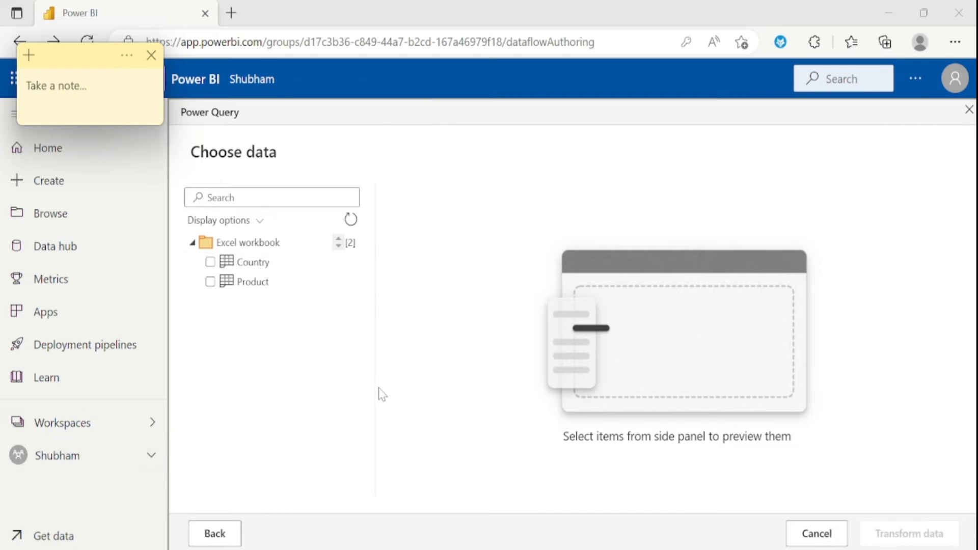
Step: Select the Country and Product tables of the Excel workbook and load them into the Power Query editor
click(262, 271)
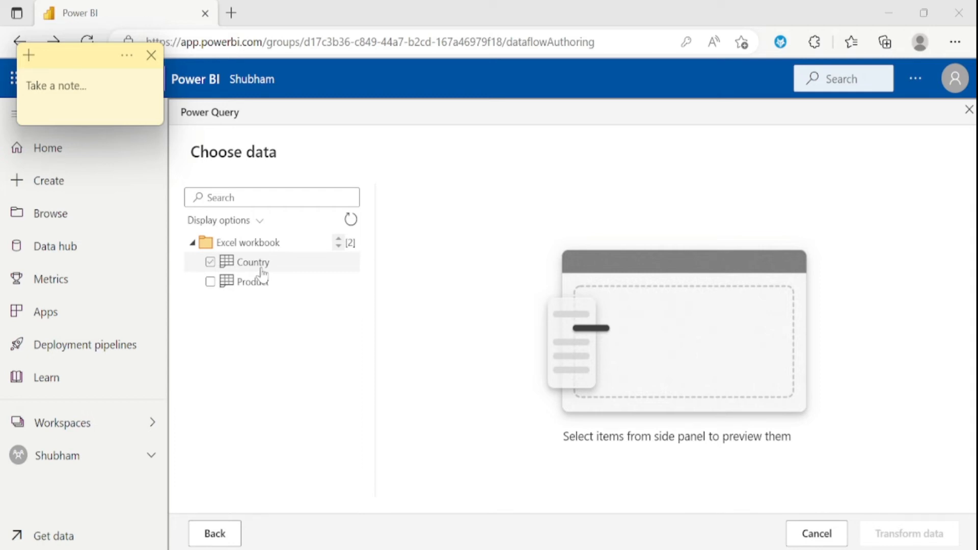
click(211, 262)
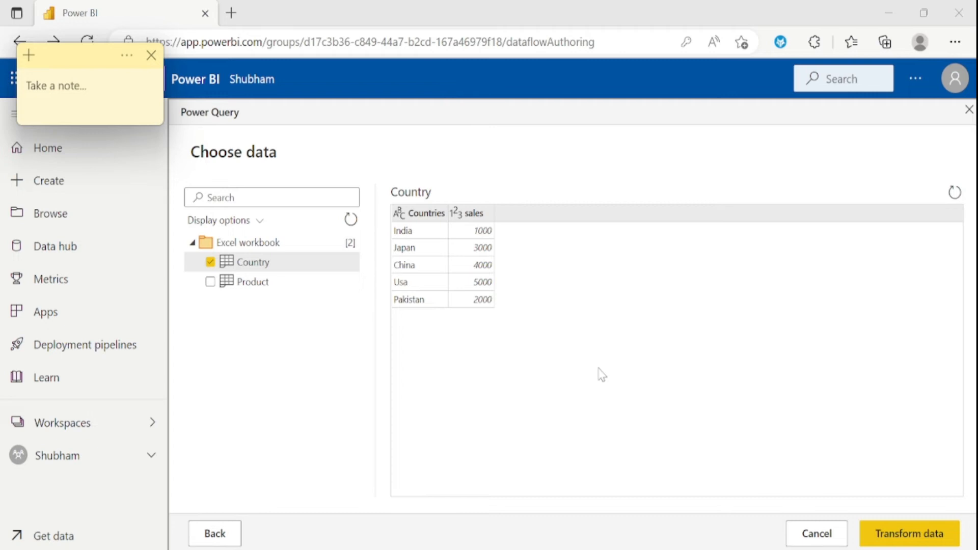
click(210, 282)
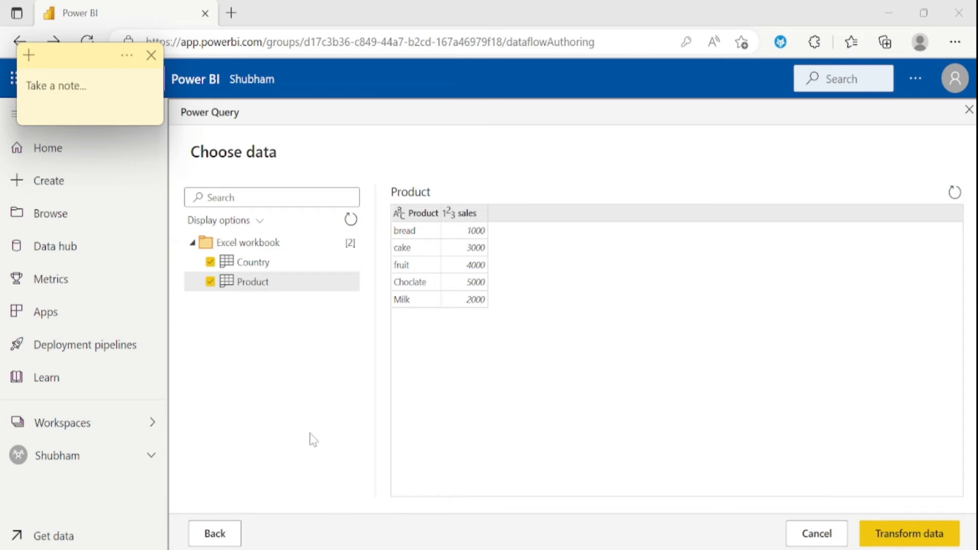
click(904, 539)
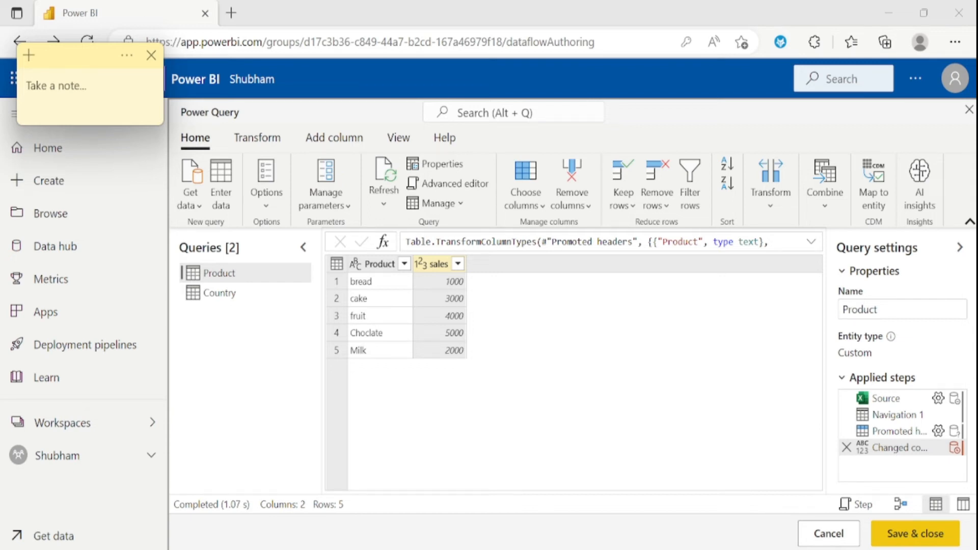
Step: Save the queries as a dataflow named with the owner's first name plus "Dataflow" and reopen it from the workspace
click(910, 535)
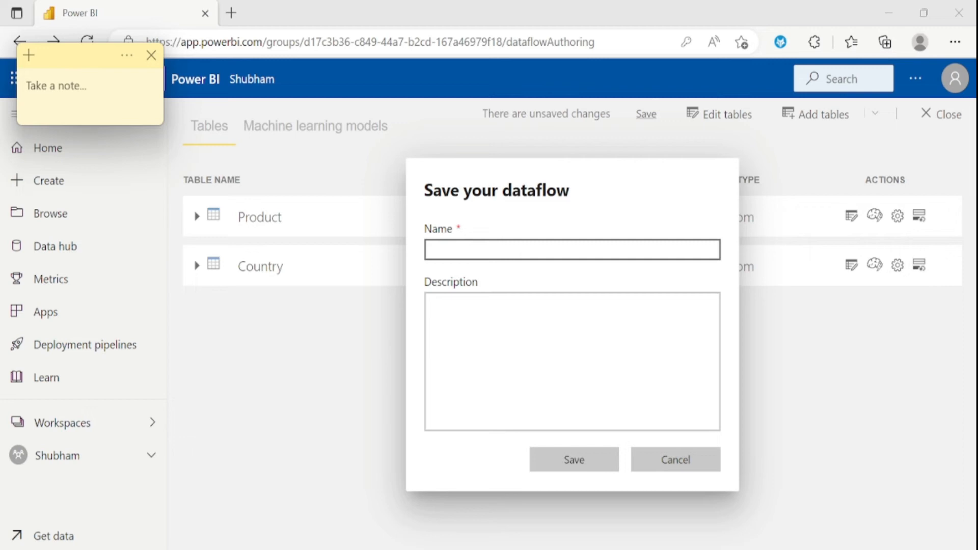
text(Shubham Dataflow)
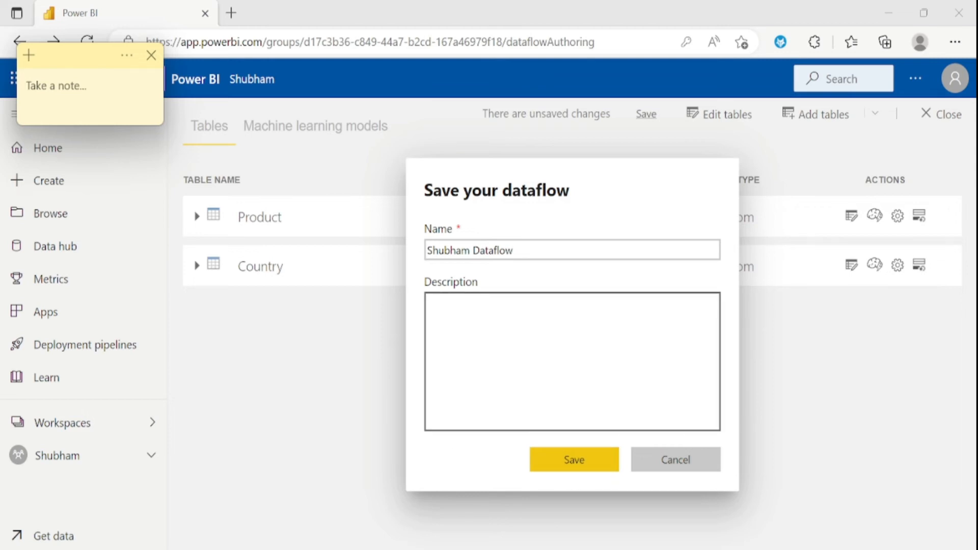
click(574, 461)
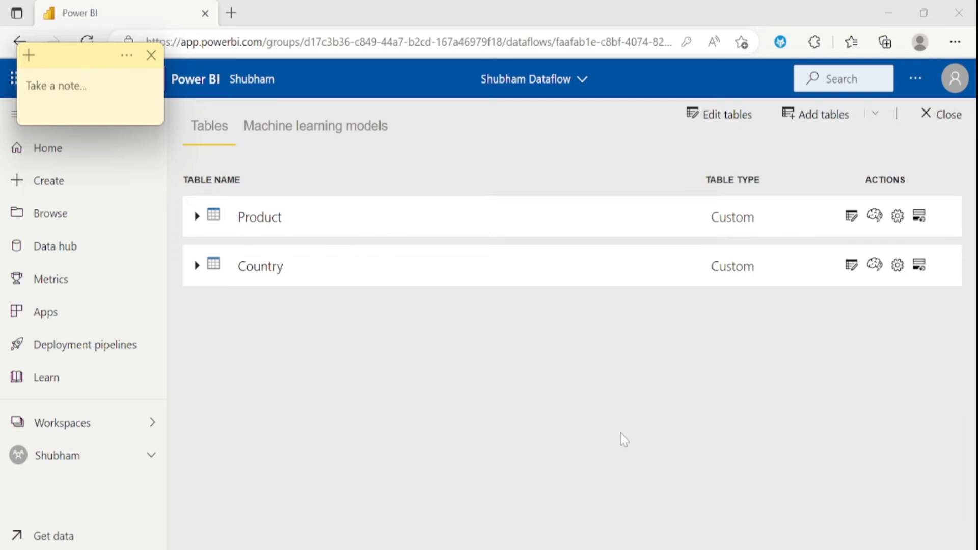
click(120, 464)
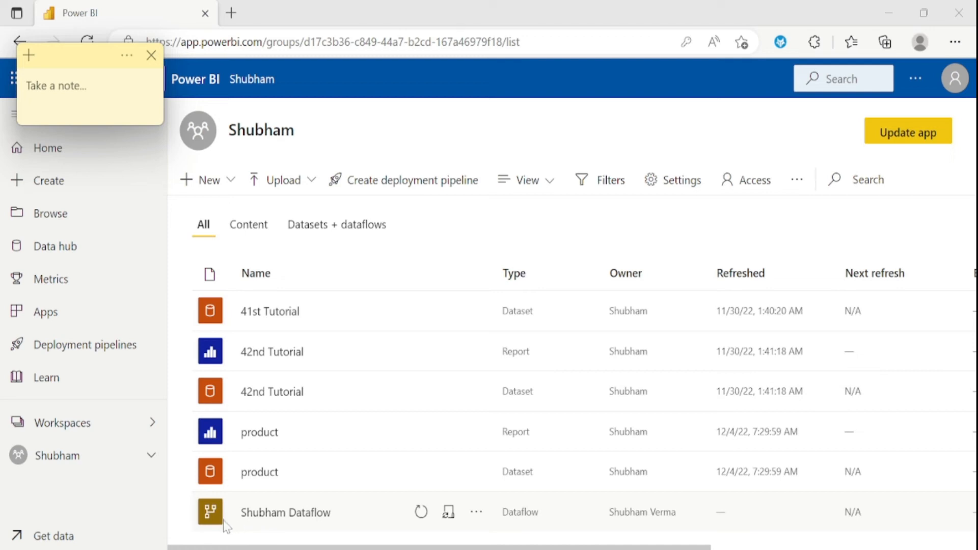
click(286, 513)
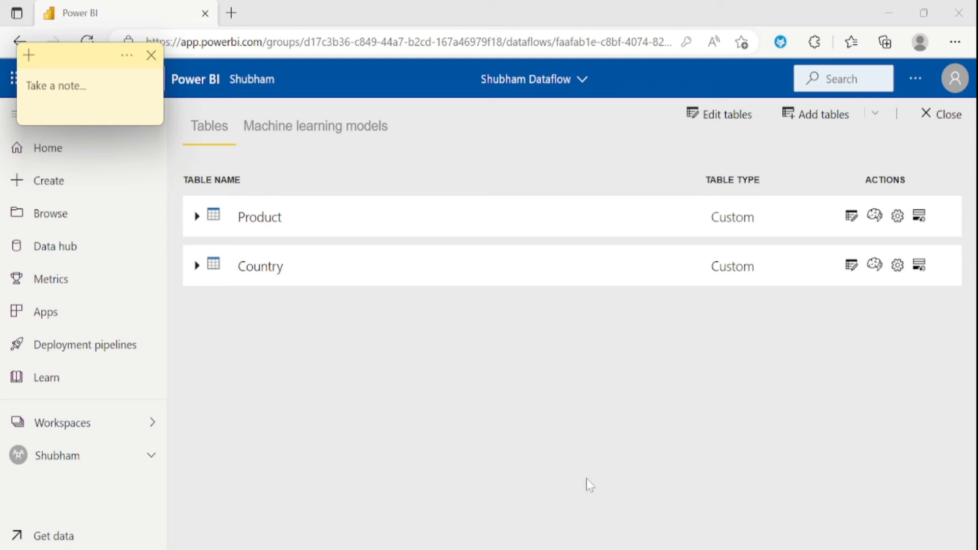
Step: Switch to Power BI Desktop, choose Dataflows as the data source, sign in with the organizational account and connect
click(668, 512)
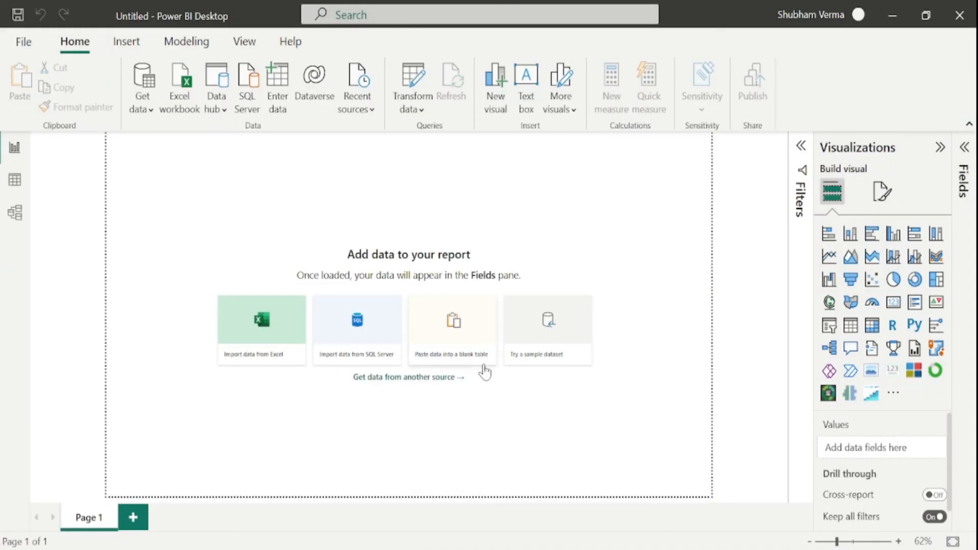
click(143, 114)
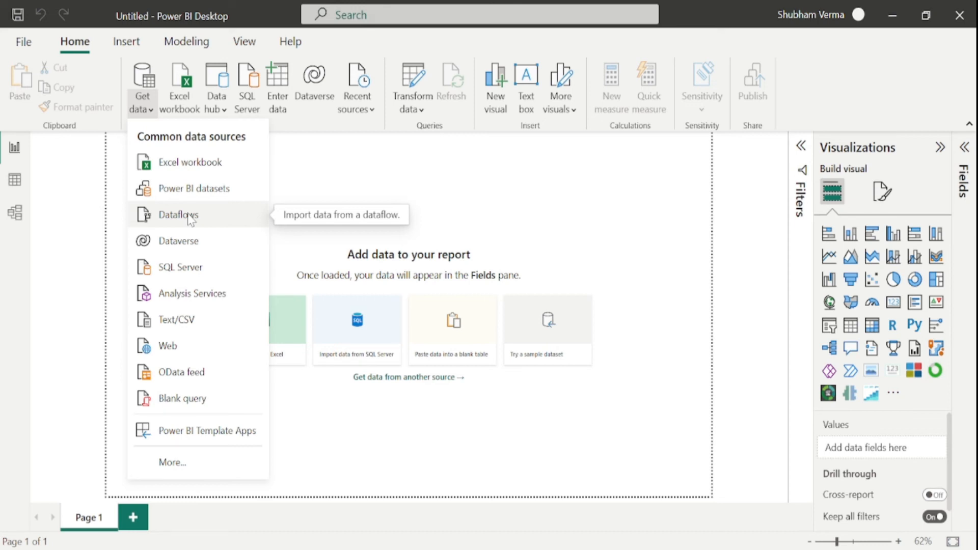
click(191, 218)
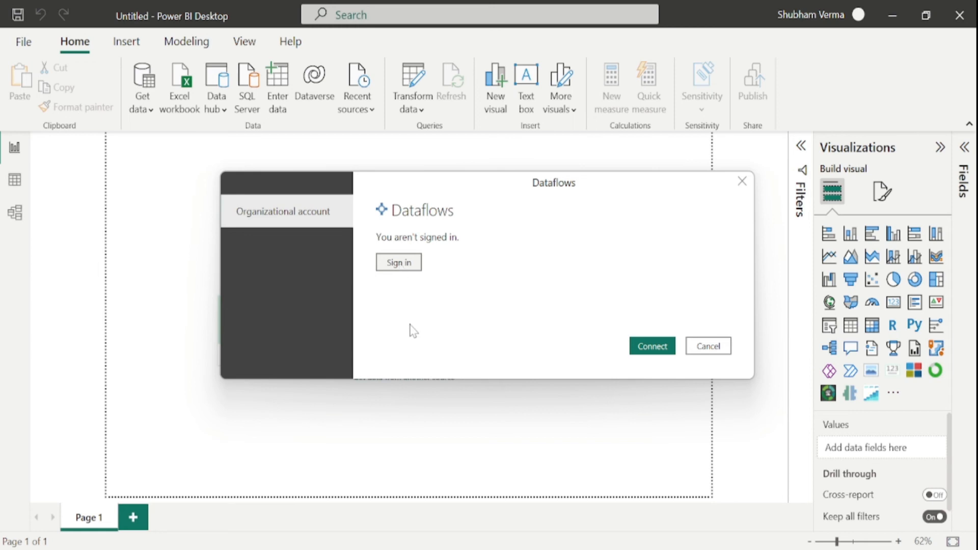
click(405, 267)
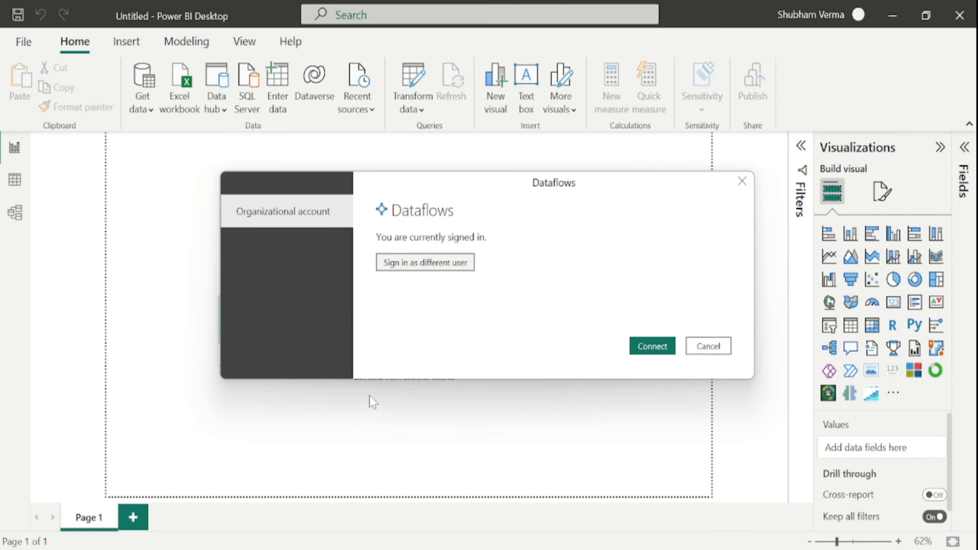
click(650, 348)
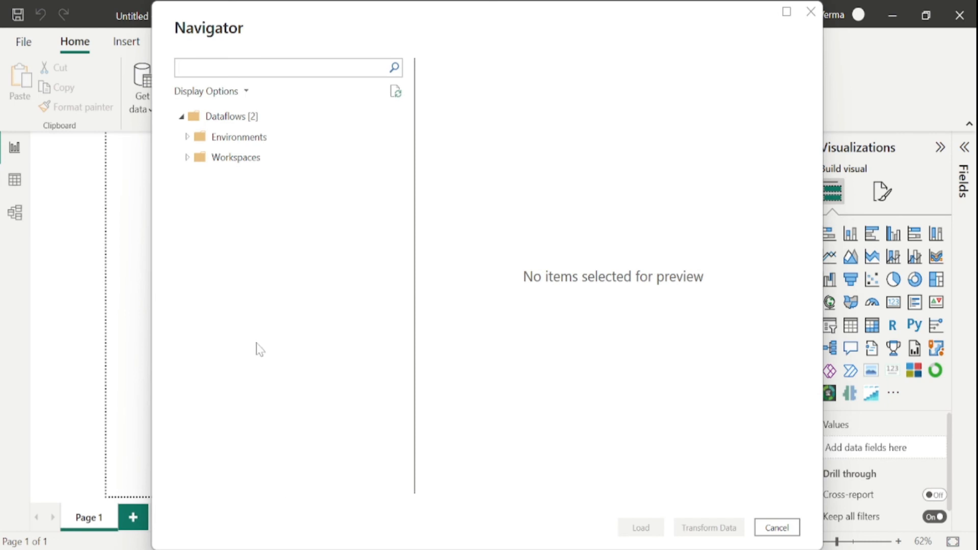
Step: Load the Country and Product tables of the saved dataflow from its workspace into the report
click(187, 158)
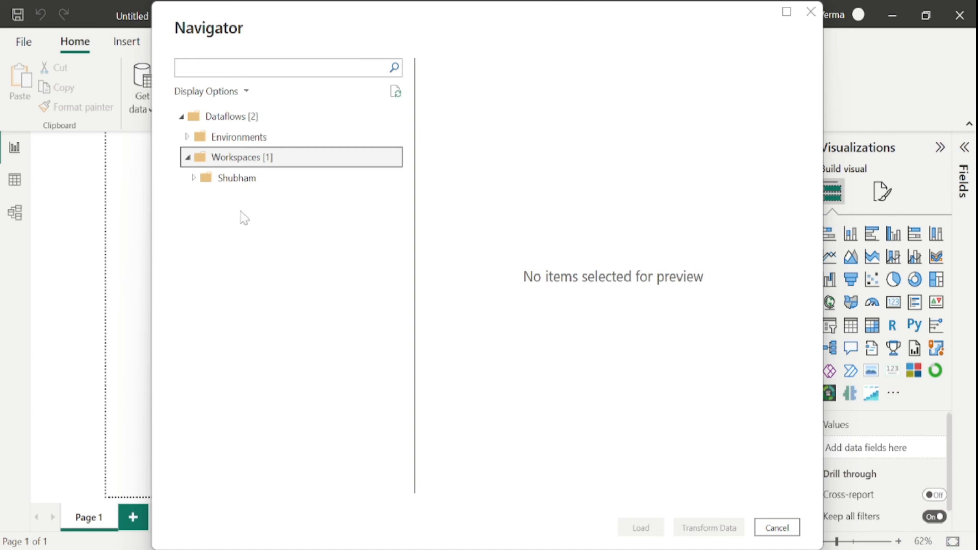
click(198, 183)
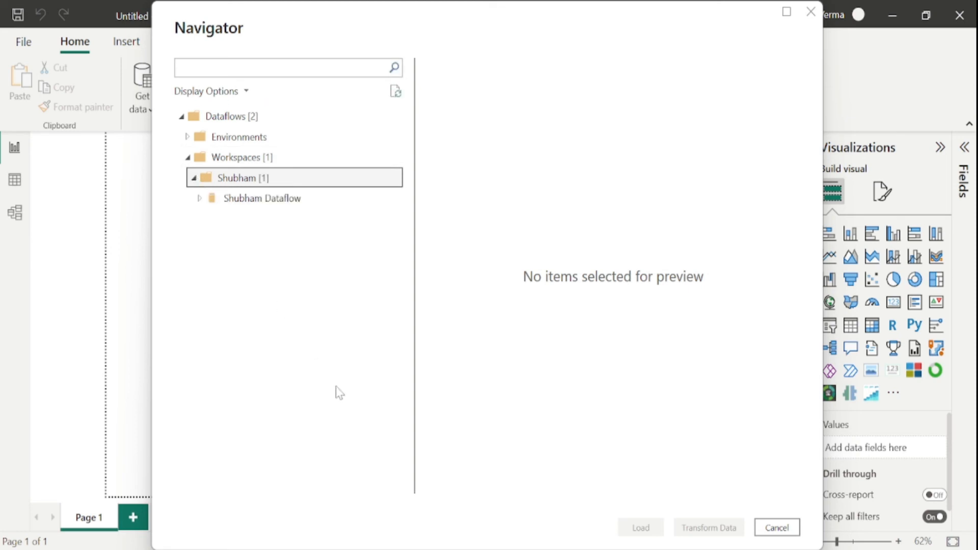
click(268, 202)
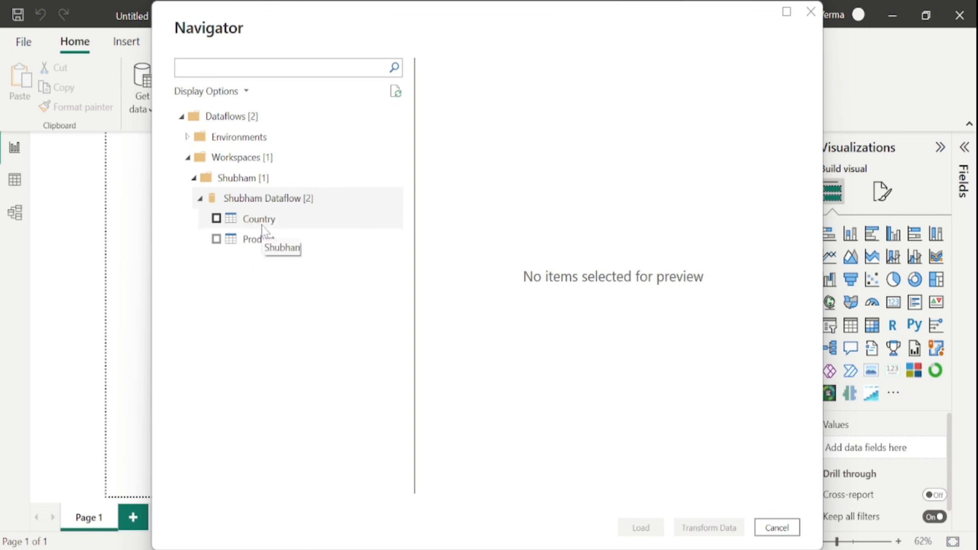
click(217, 219)
click(216, 239)
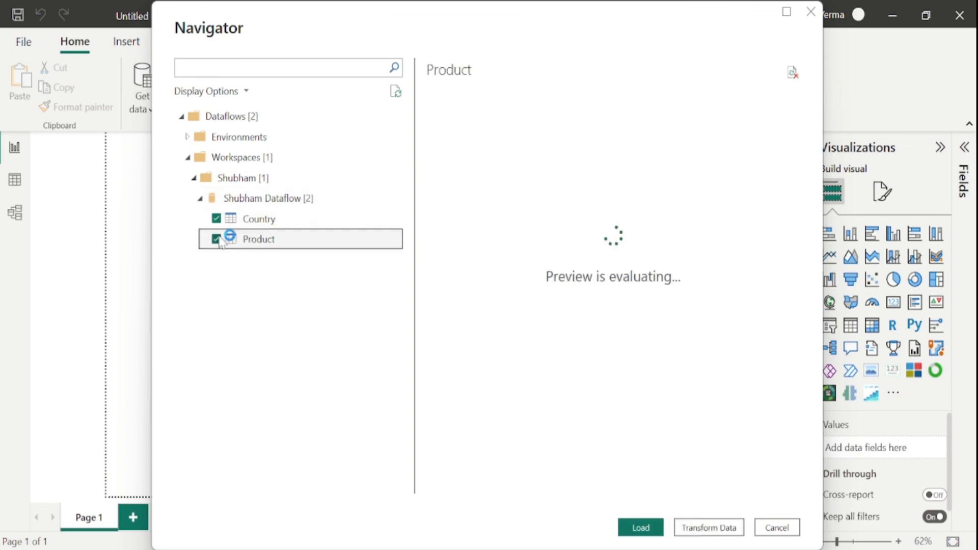
click(655, 532)
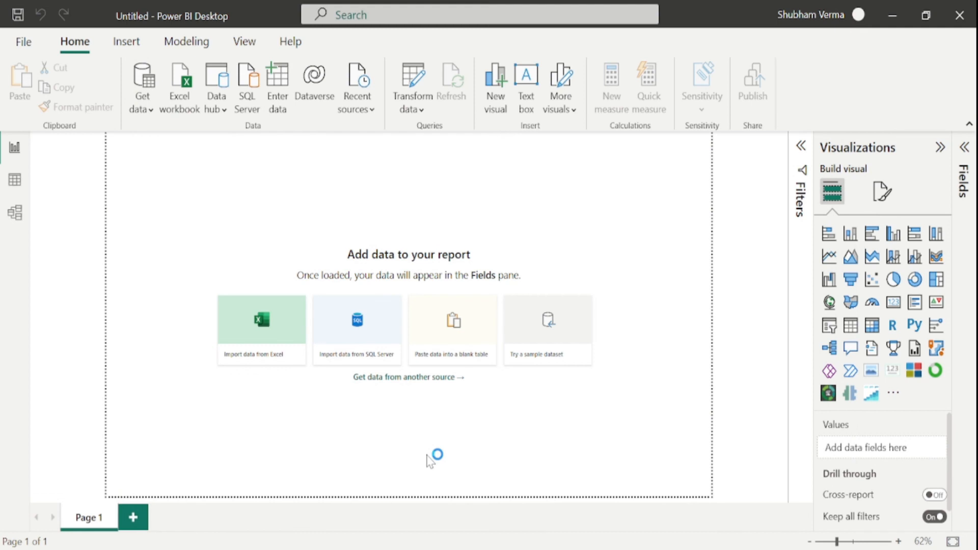